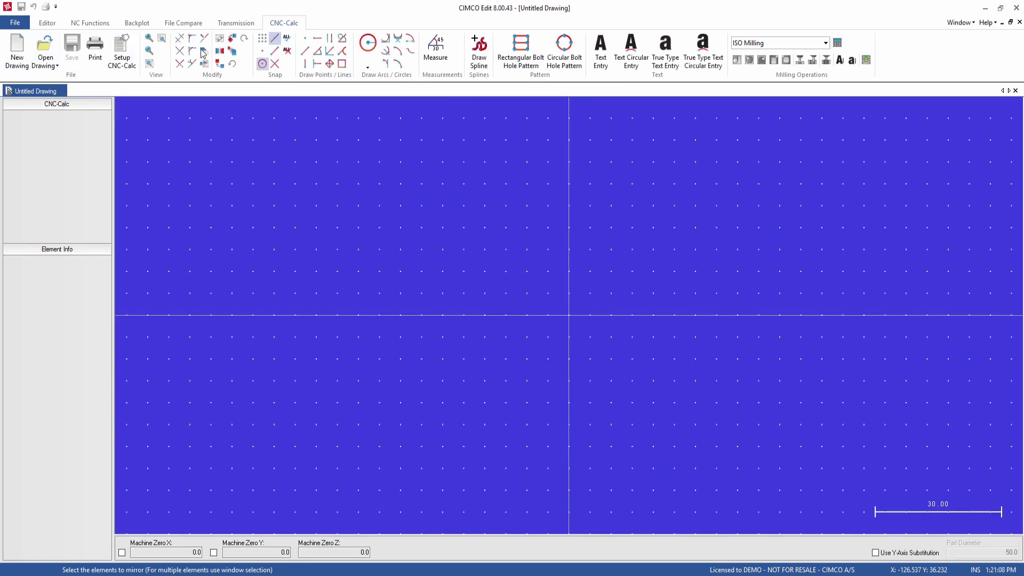
Draw a rectangle from corner X -75, Y -50 to corner X 75, Y 50 with a corner radius of 12.5
{"action": "left_click", "coordinate": [342, 64]}
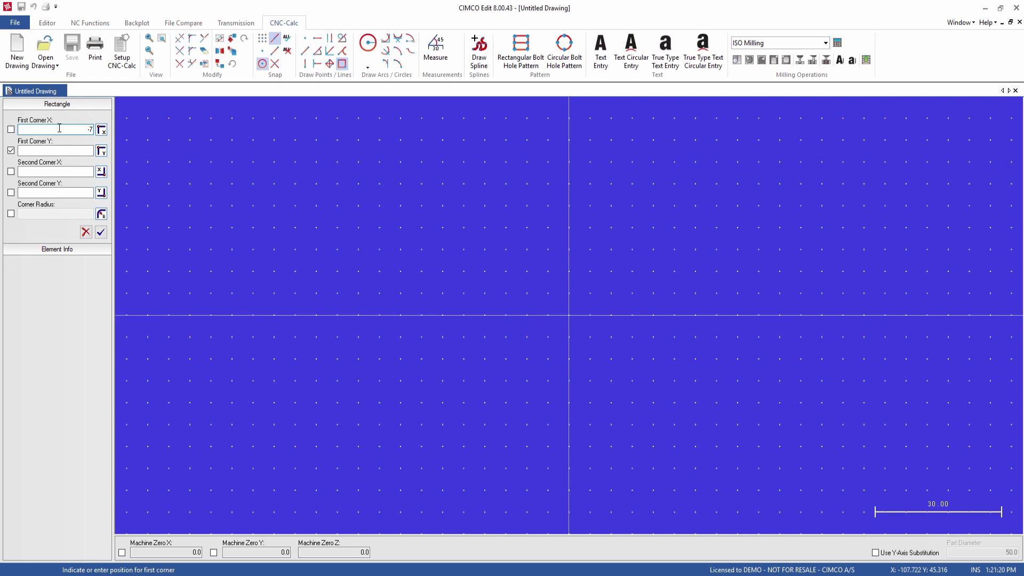
{"action": "key", "text": "Tab"}
{"action": "type", "text": "-50"}
{"action": "key", "text": "Return"}
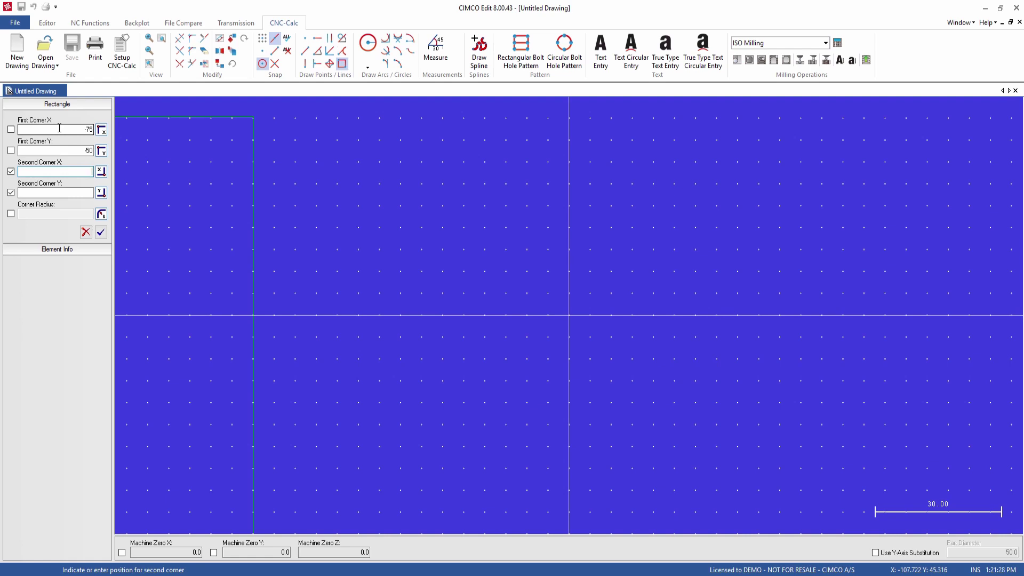
{"action": "type", "text": "75"}
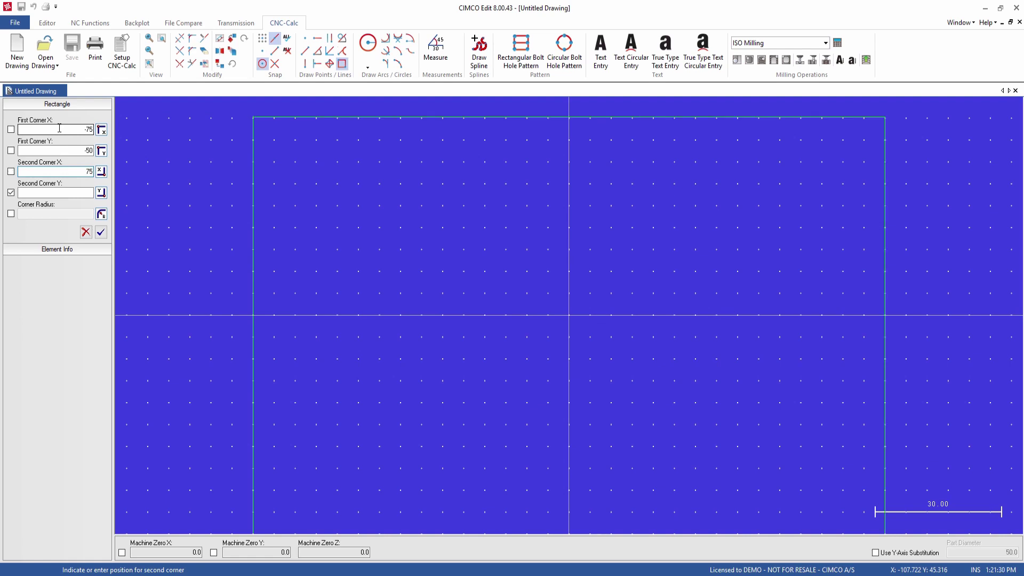
{"action": "key", "text": "Return"}
{"action": "type", "text": "50"}
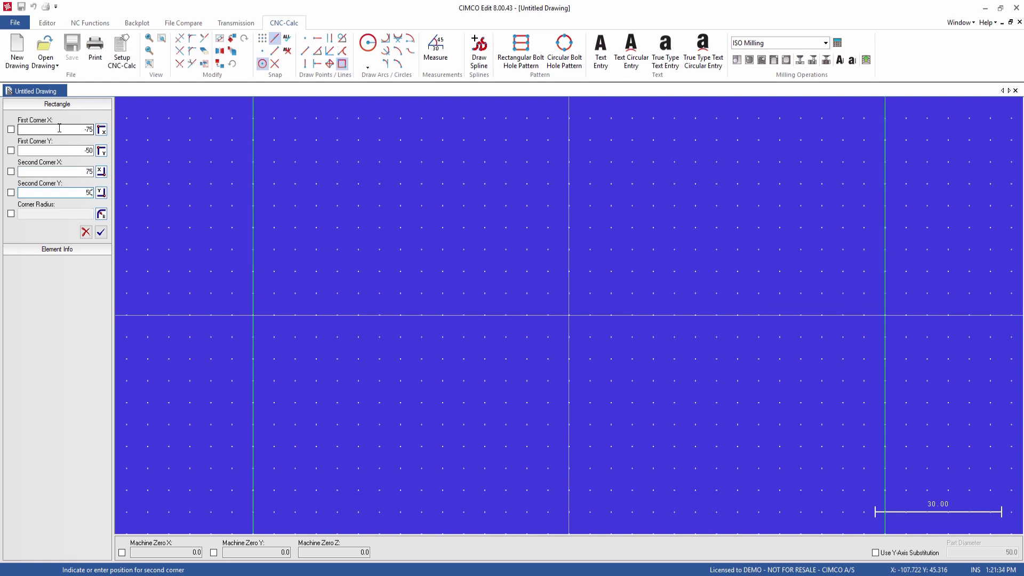
{"action": "left_click", "coordinate": [11, 214]}
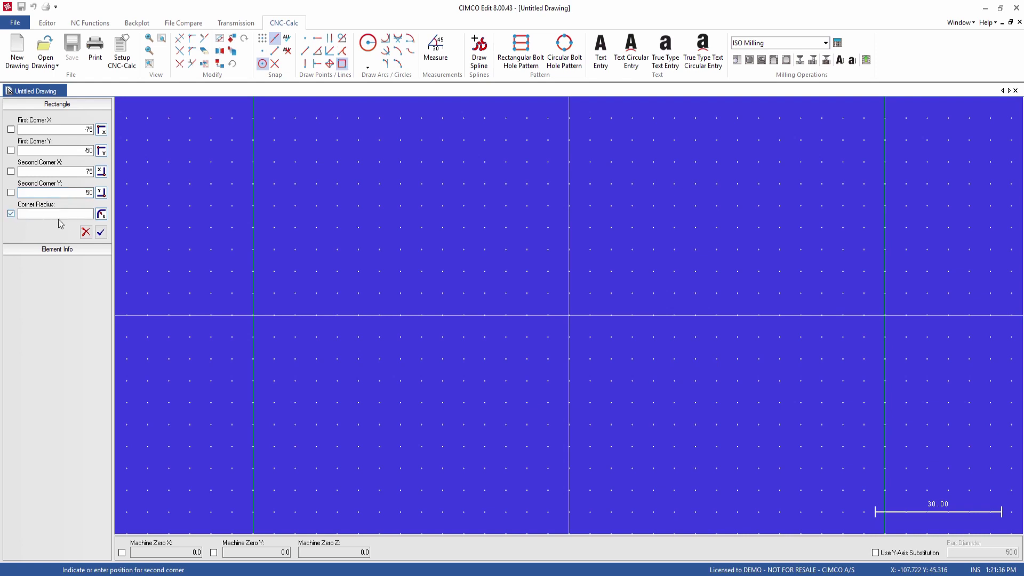
{"action": "left_click", "coordinate": [77, 213]}
{"action": "type", "text": "12.5"}
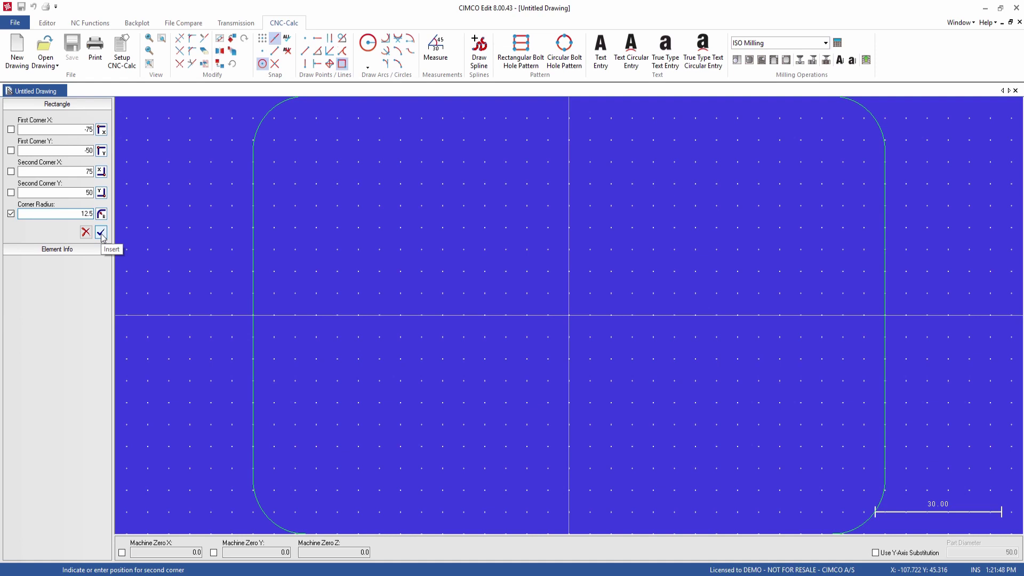
{"action": "left_click", "coordinate": [101, 233]}
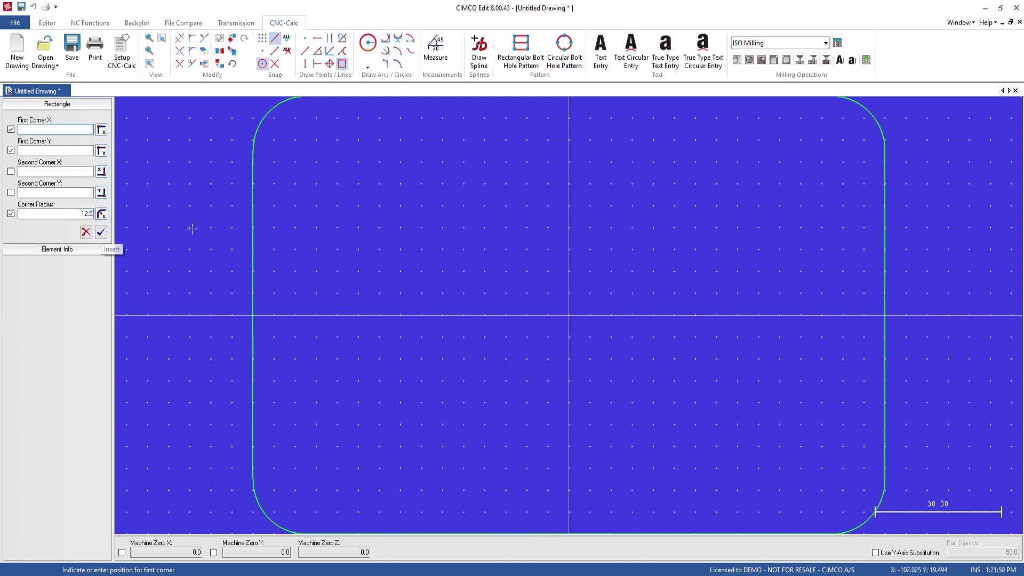
Draw four circles of radius 5, one centred on each of the rectangle's rounded corner arcs
{"action": "left_click", "coordinate": [371, 47]}
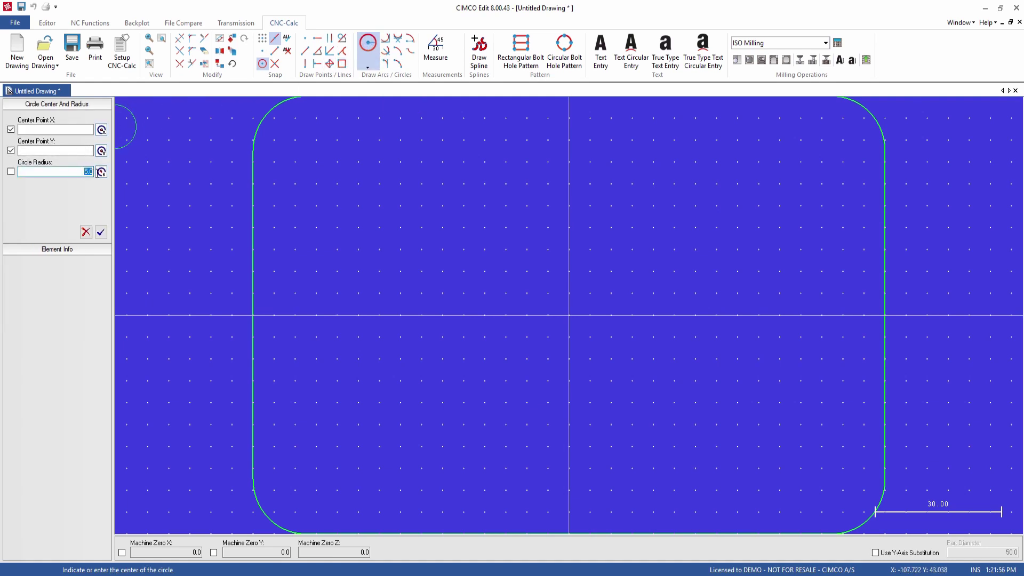
{"action": "type", "text": "5"}
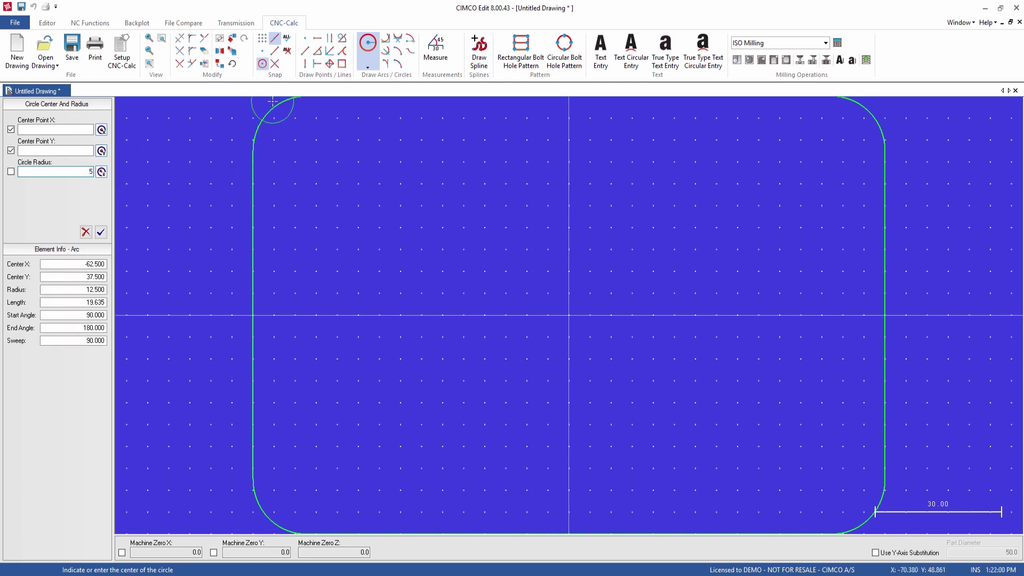
{"action": "left_click", "coordinate": [263, 64]}
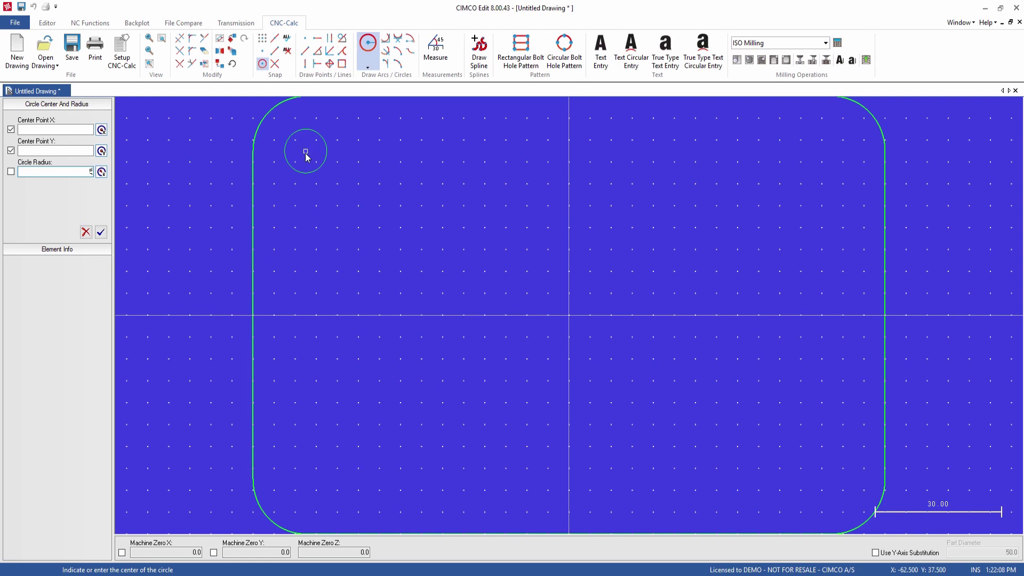
{"action": "left_click", "coordinate": [307, 152]}
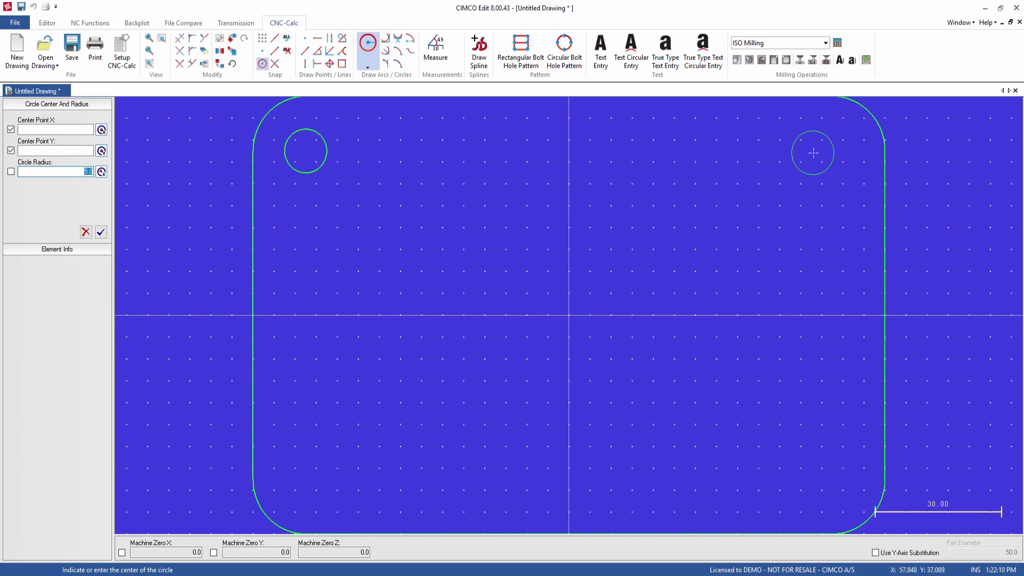
{"action": "left_click", "coordinate": [833, 152]}
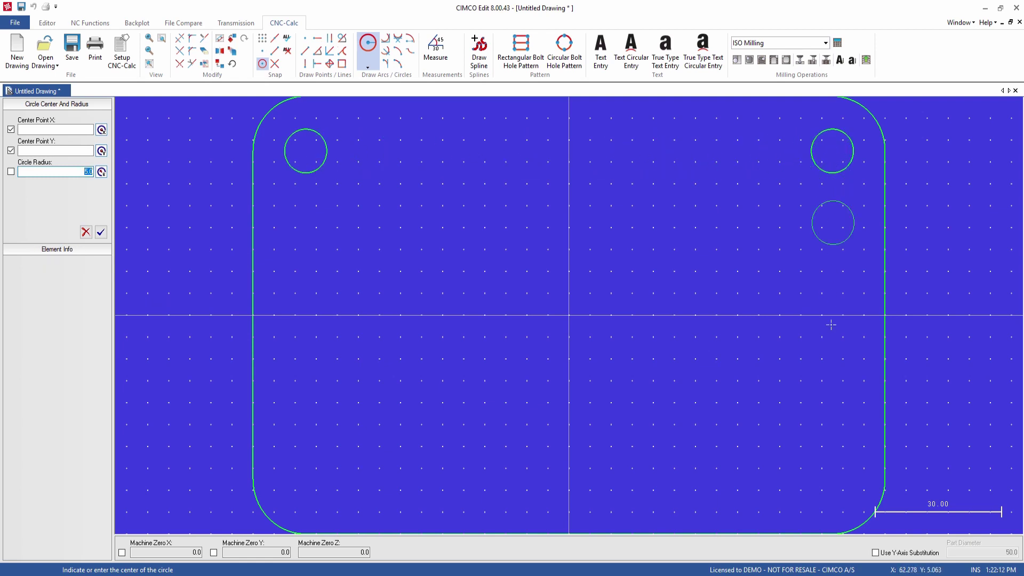
{"action": "left_click", "coordinate": [833, 480]}
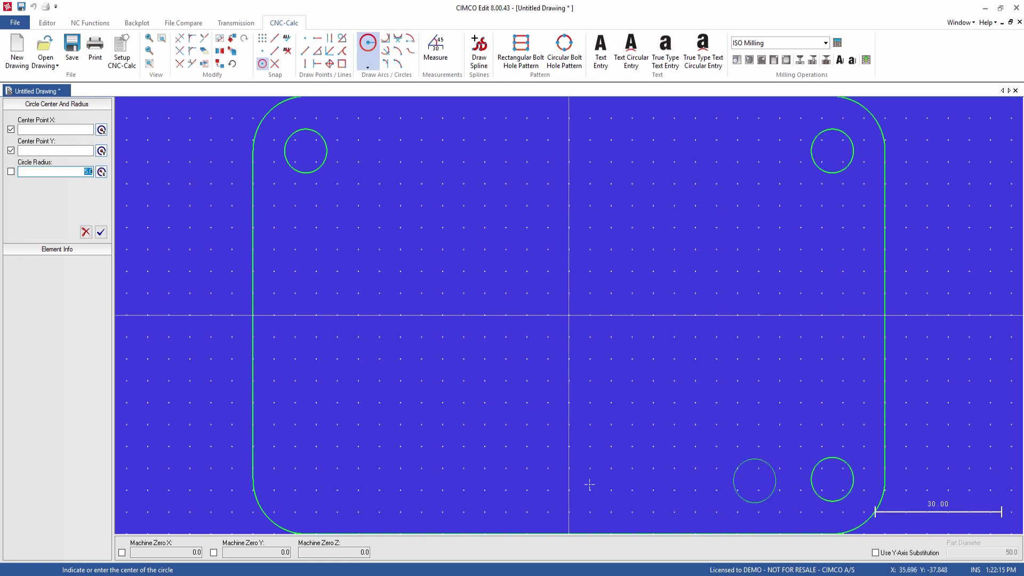
{"action": "left_click", "coordinate": [305, 480]}
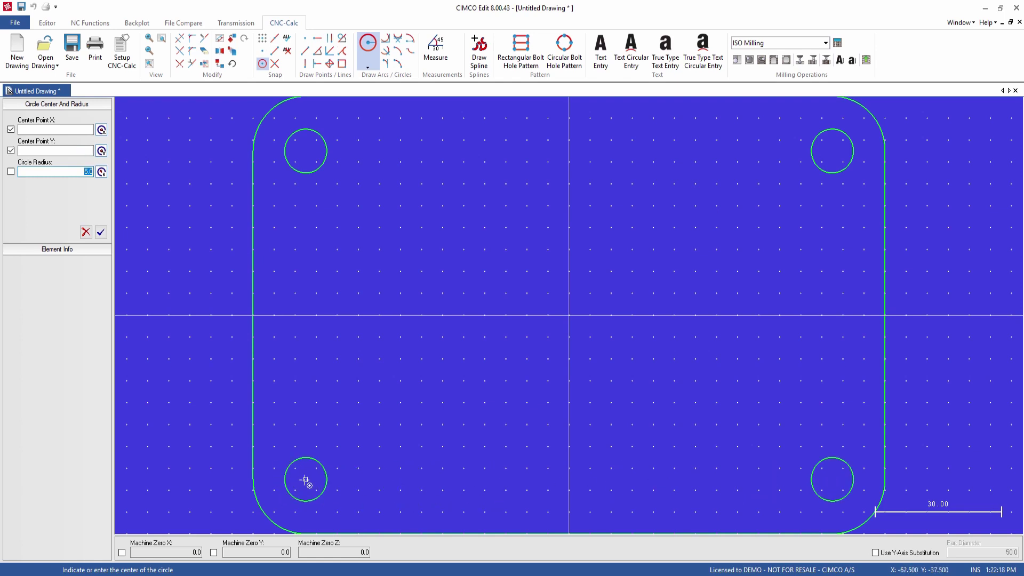
Draw vertical lines of length -20 from the upper-left circle's center and from the midpoint of the rectangle's top edge
{"action": "left_click", "coordinate": [304, 64]}
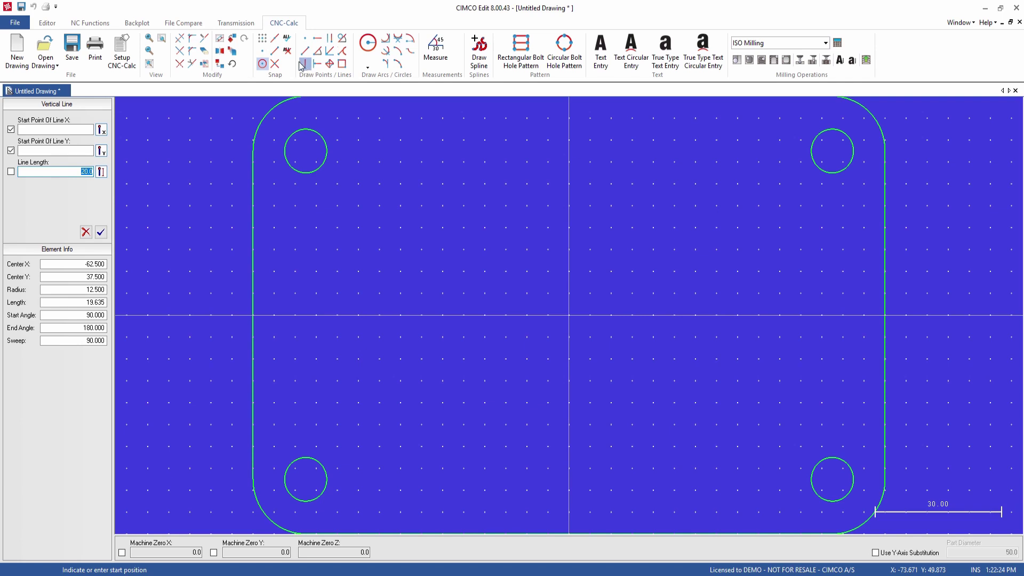
{"action": "left_click", "coordinate": [275, 40]}
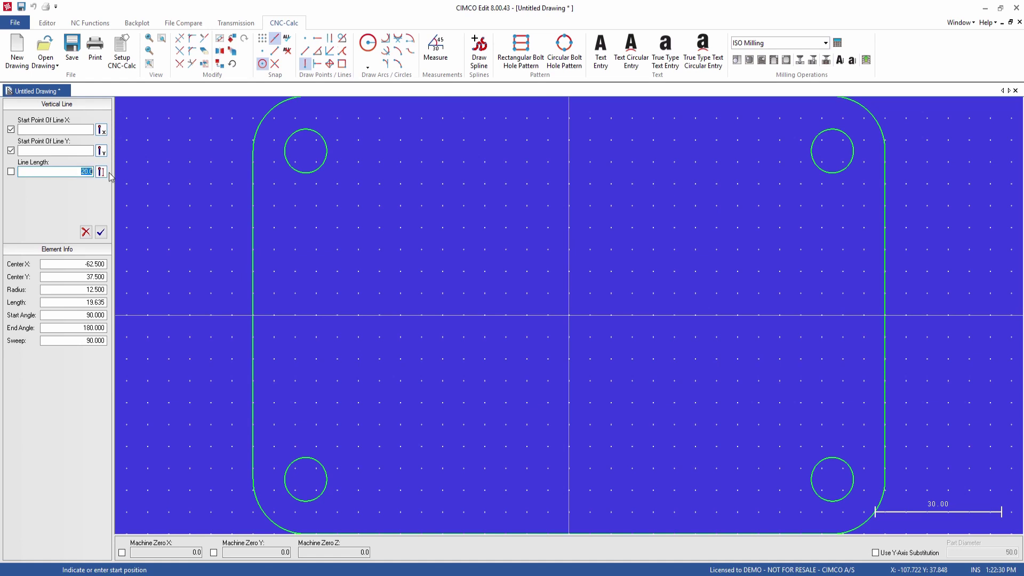
{"action": "type", "text": "-20"}
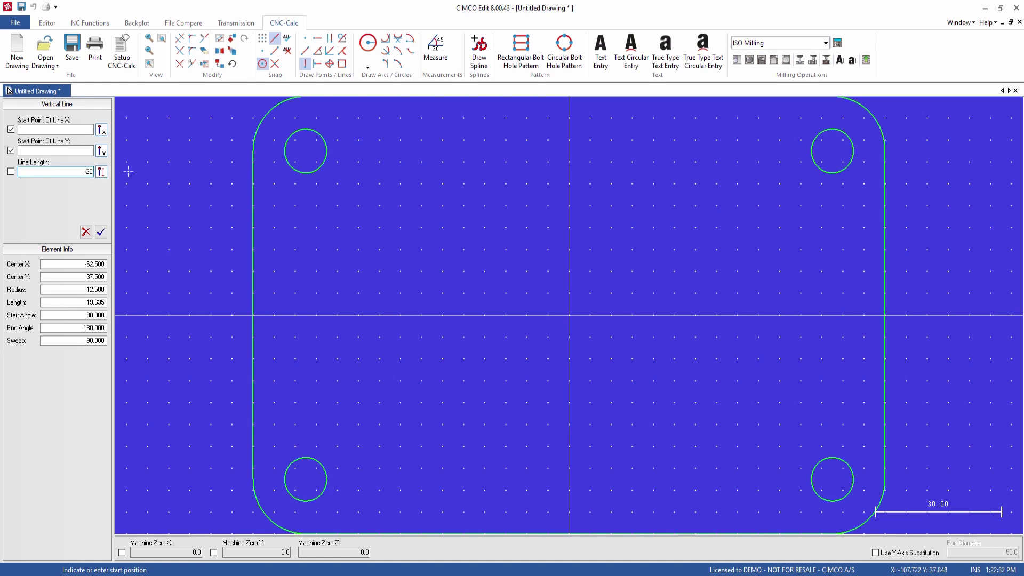
{"action": "left_click", "coordinate": [305, 151]}
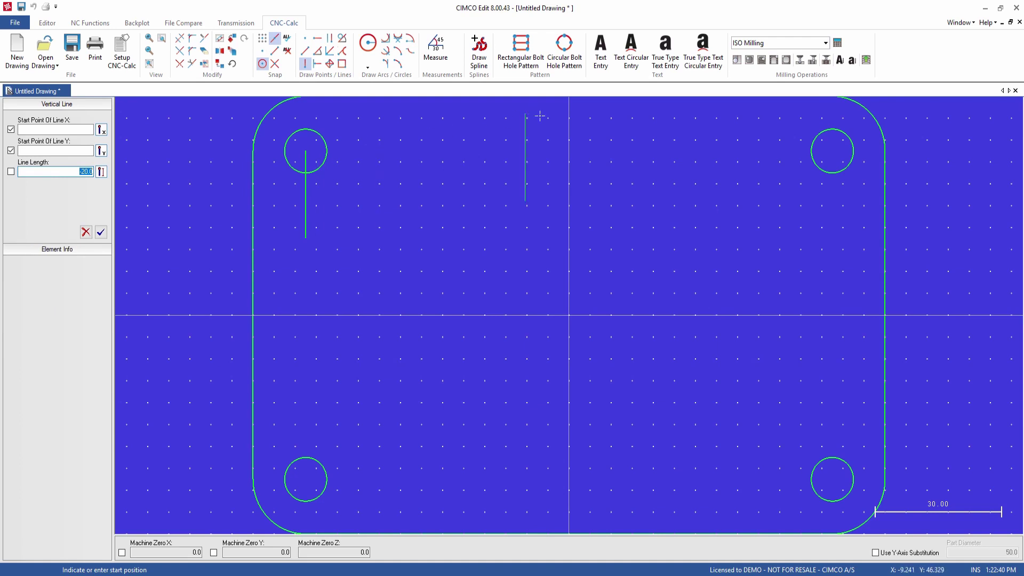
{"action": "scroll", "coordinate": [549, 113], "scroll_direction": "down", "scroll_amount": 2}
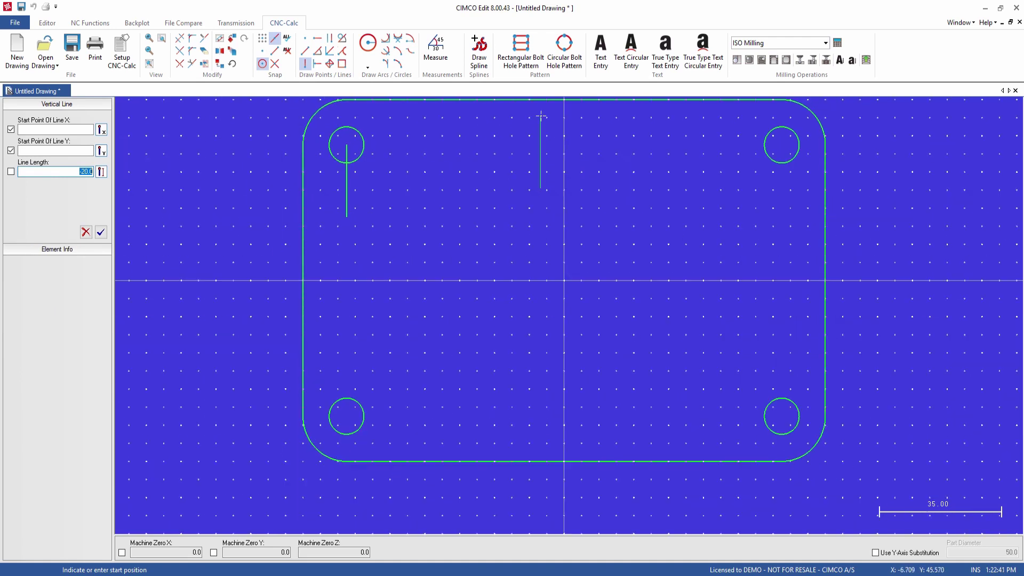
{"action": "left_click", "coordinate": [564, 100]}
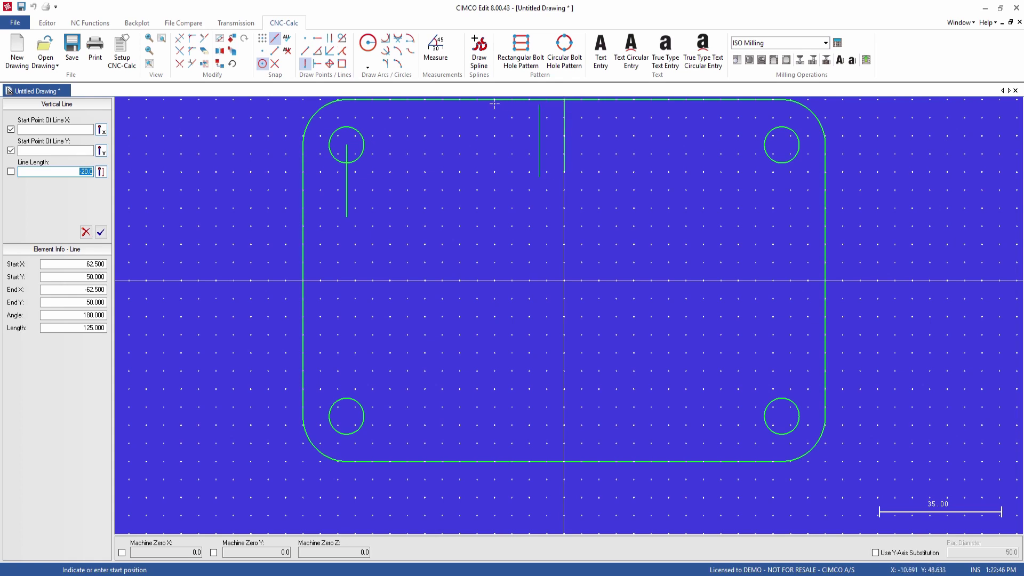
Draw horizontal lines of length 20 from the upper-left circle's center and from the midpoint of the rectangle's left edge
{"action": "left_click", "coordinate": [318, 39]}
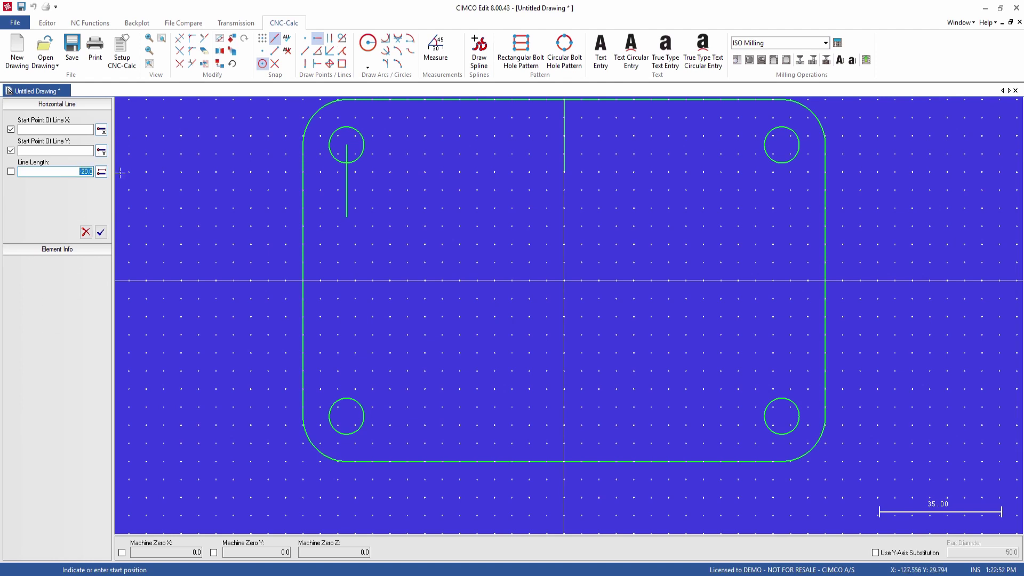
{"action": "type", "text": "20"}
{"action": "left_click", "coordinate": [346, 144]}
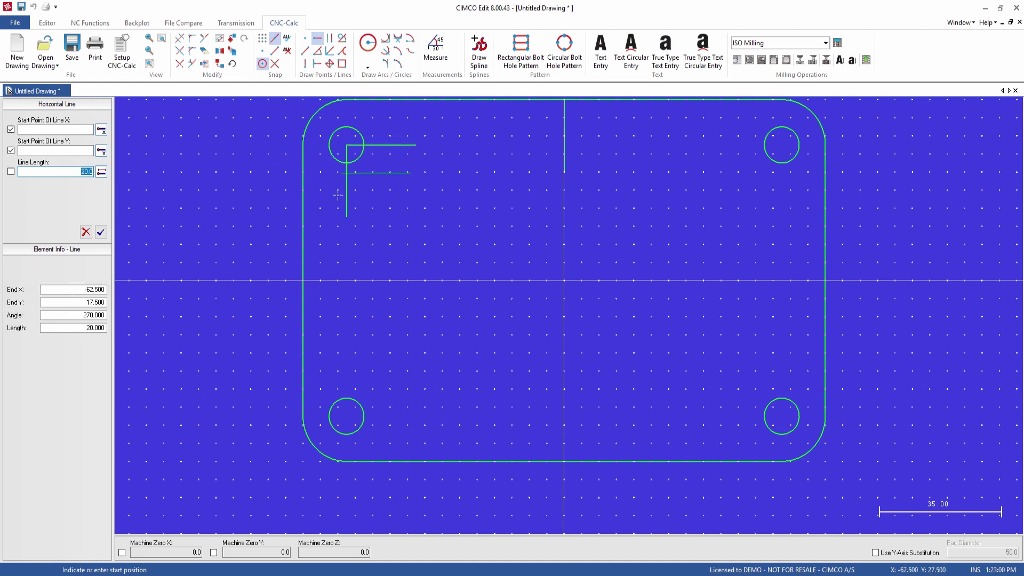
{"action": "left_click", "coordinate": [303, 280]}
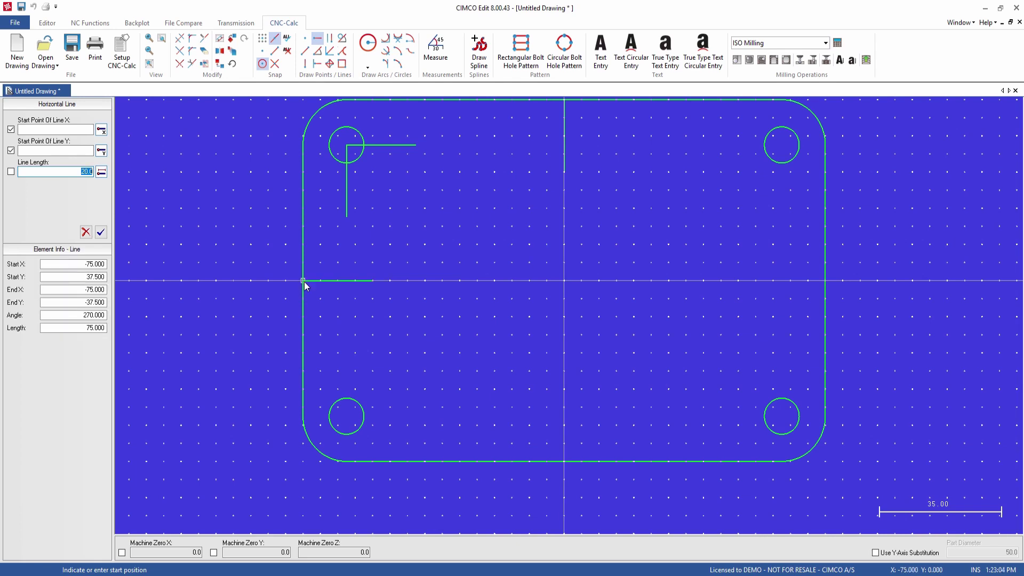
Offset a copy of the upper-left circle outward by 12.5-5
{"action": "left_click", "coordinate": [219, 38]}
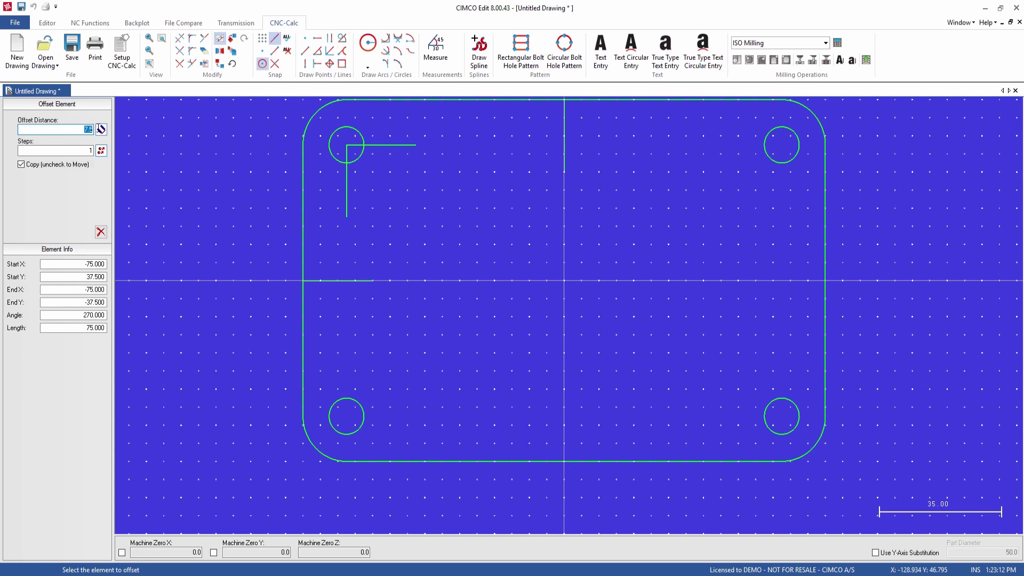
{"action": "type", "text": "12.5-5"}
{"action": "left_click", "coordinate": [363, 137]}
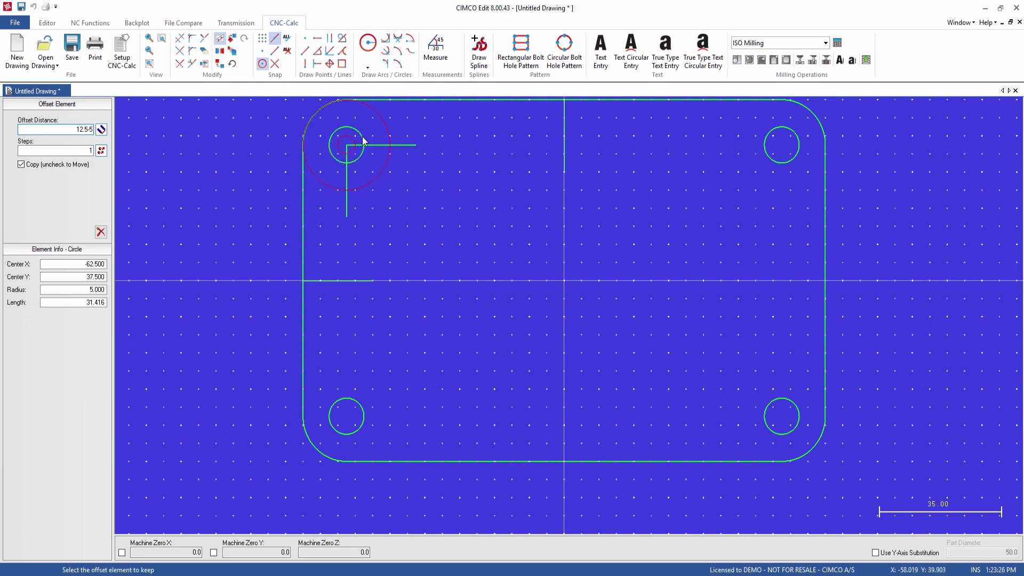
{"action": "left_click", "coordinate": [379, 176]}
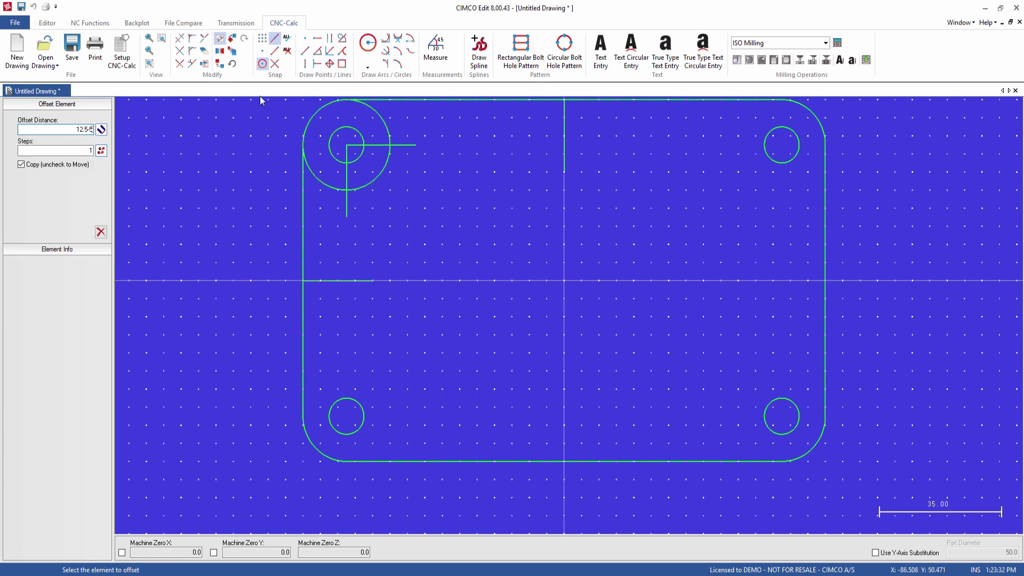
Fillet the upper-left horizontal line to the offset circle with radius 5 and trimming, keeping the arc below the line outside the circle
{"action": "left_click", "coordinate": [192, 40]}
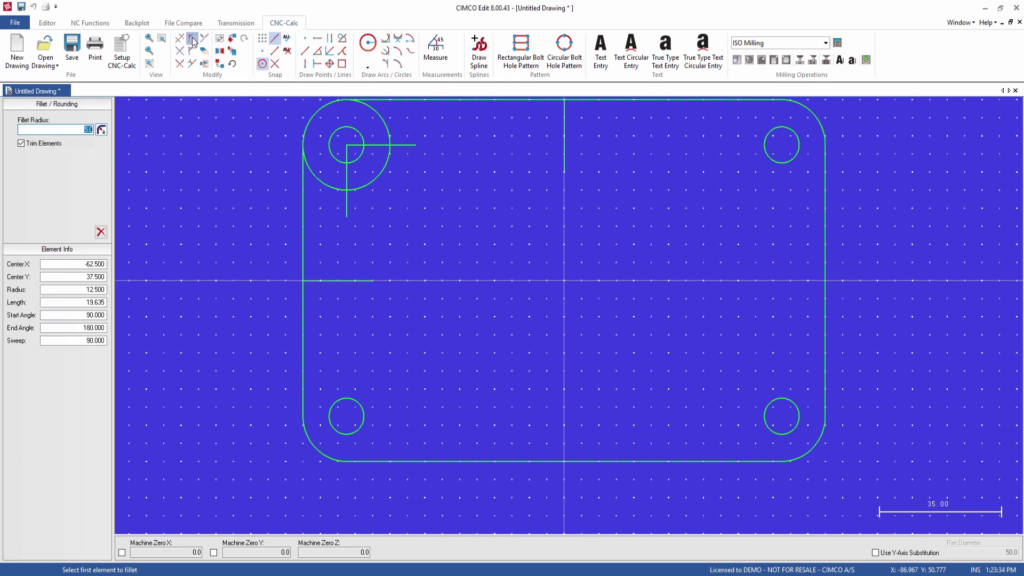
{"action": "left_click", "coordinate": [274, 39]}
{"action": "left_click", "coordinate": [266, 62]}
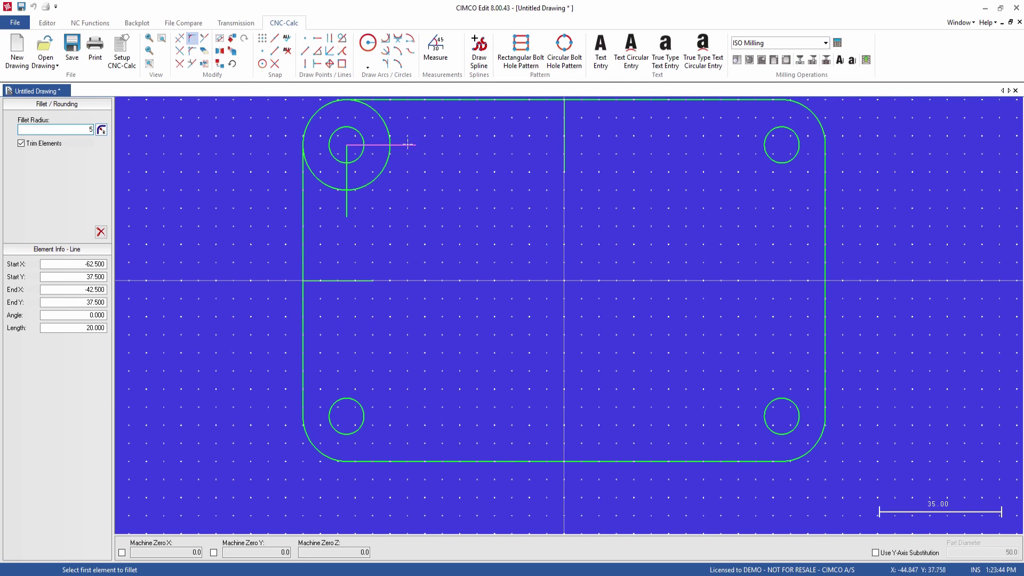
{"action": "left_click", "coordinate": [408, 144]}
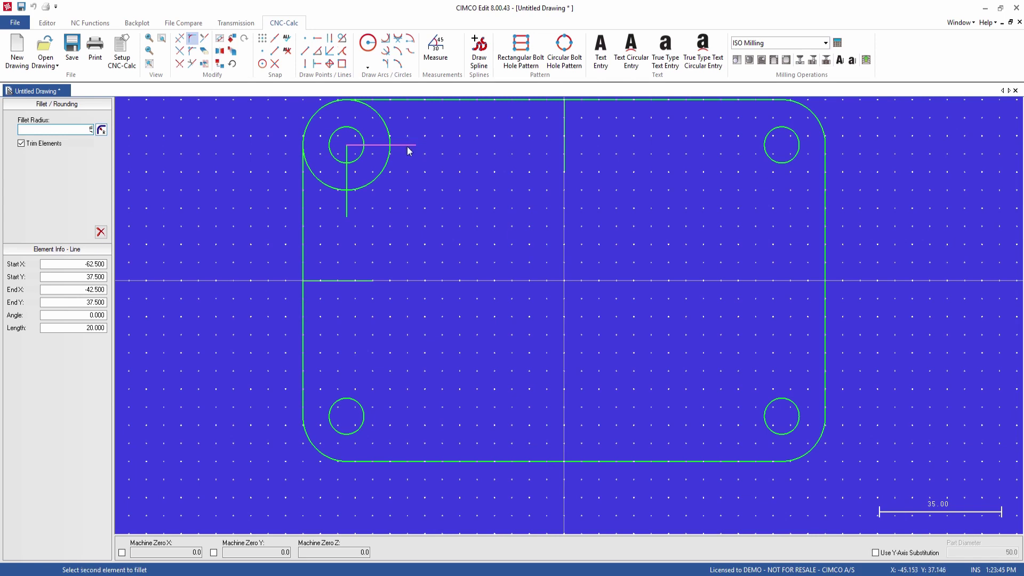
{"action": "left_click", "coordinate": [382, 171]}
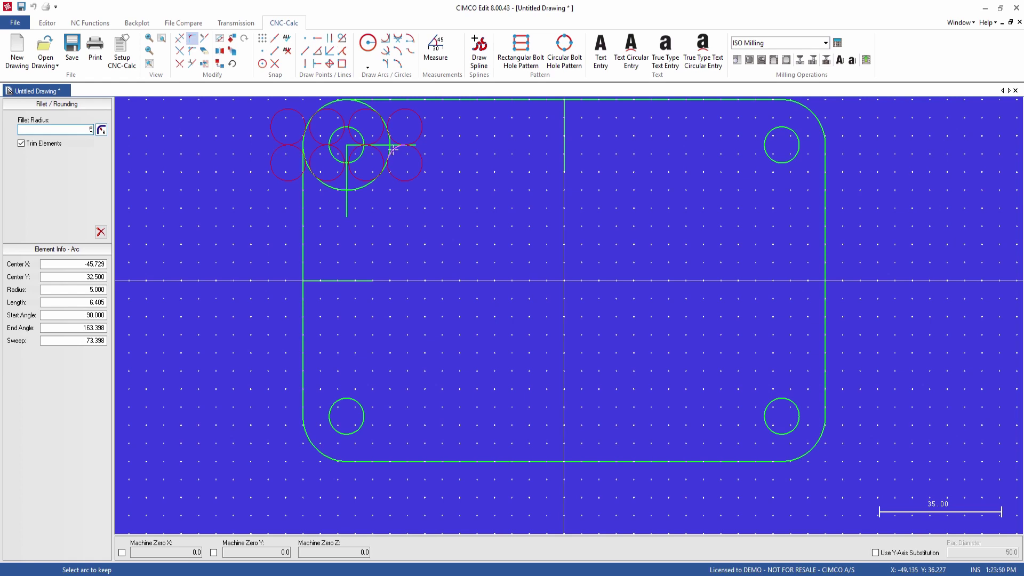
{"action": "left_click", "coordinate": [393, 151]}
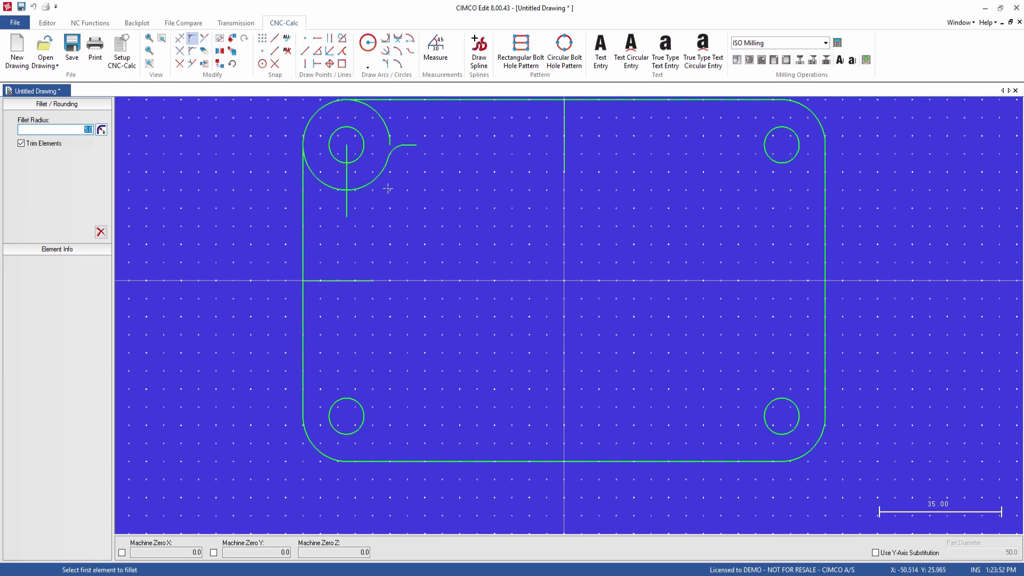
Fillet the offset circle to the upper-left vertical line with radius 5, keeping the arc on the line's right side outside the circle
{"action": "left_click", "coordinate": [366, 186]}
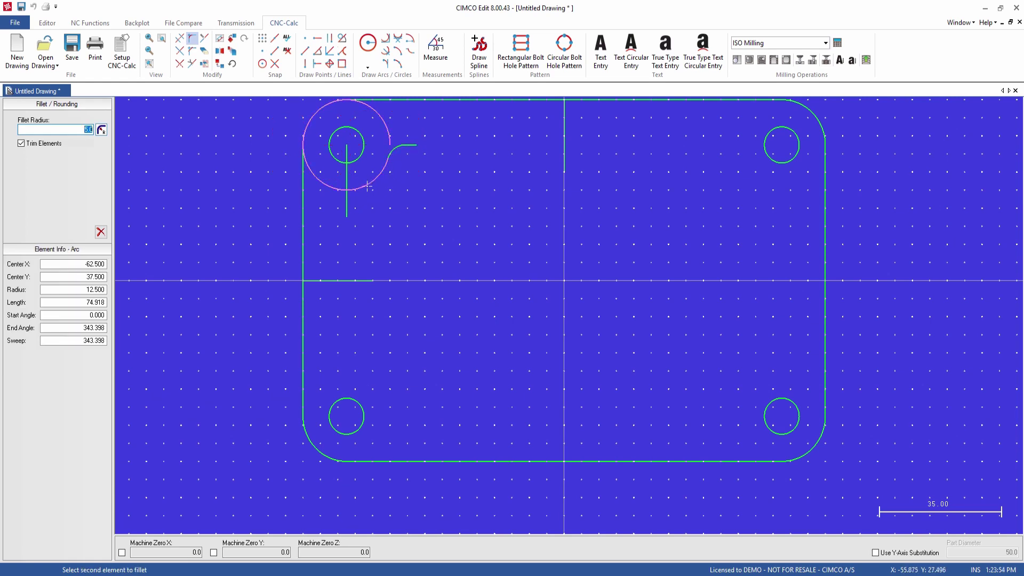
{"action": "left_click", "coordinate": [346, 209]}
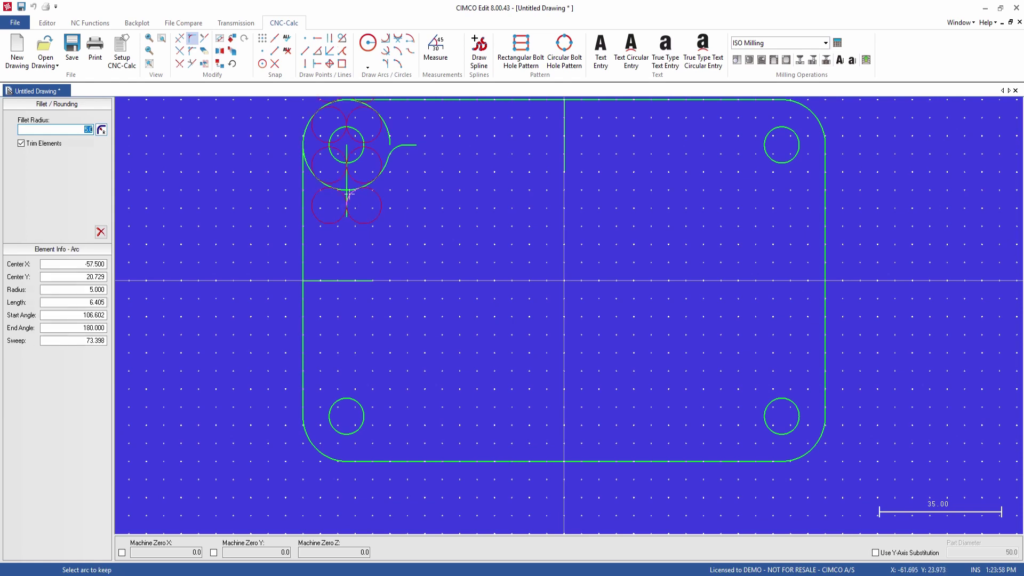
{"action": "left_click", "coordinate": [349, 198]}
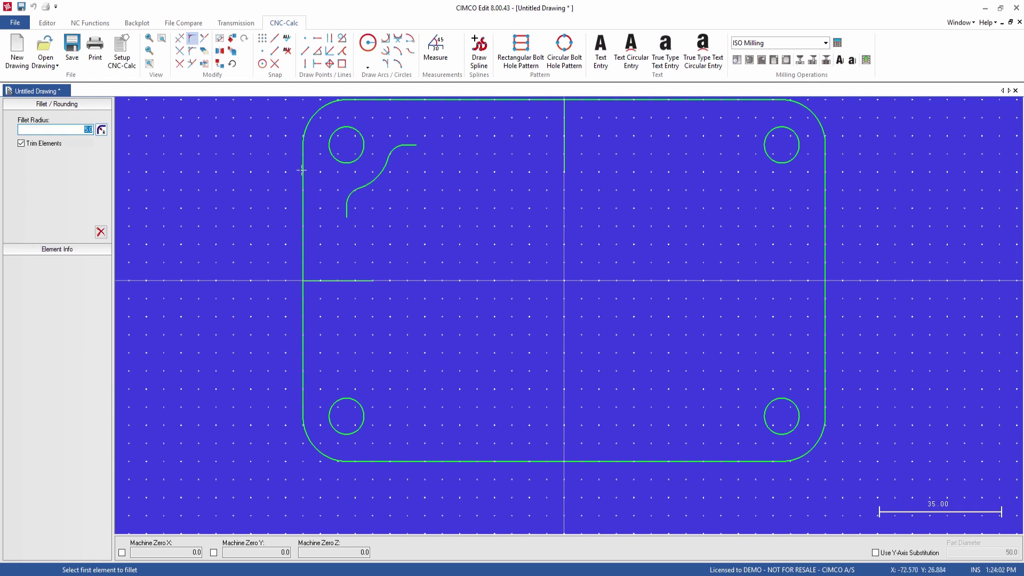
Delete the leftover horizontal and vertical line stubs at the ends of the upper-left filleted contour
{"action": "left_click", "coordinate": [204, 50]}
{"action": "left_click", "coordinate": [412, 145]}
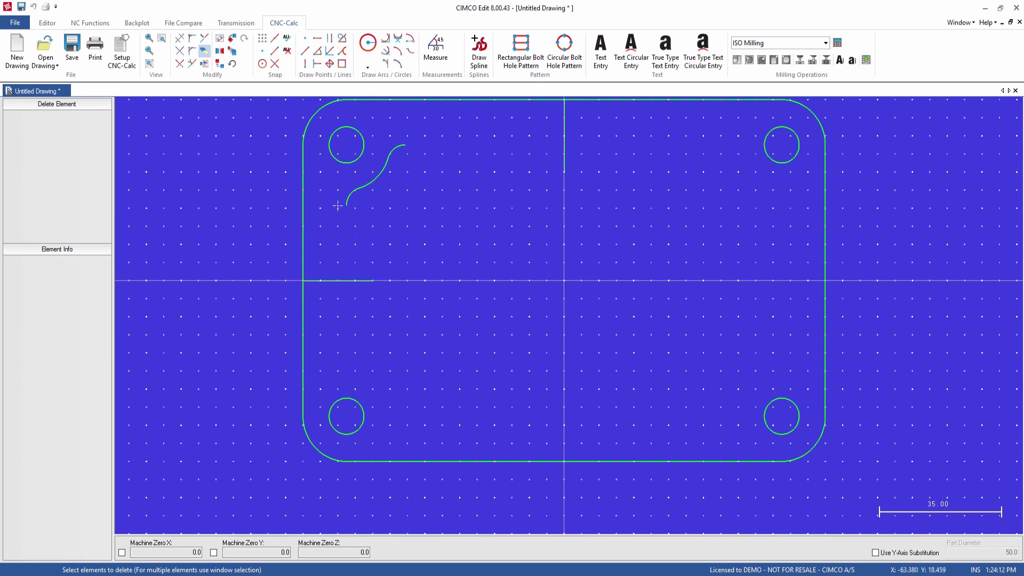
Mirror a copy of the upper-left contour's three arcs about the short horizontal centre line to the lower-left corner
{"action": "left_click", "coordinate": [220, 52]}
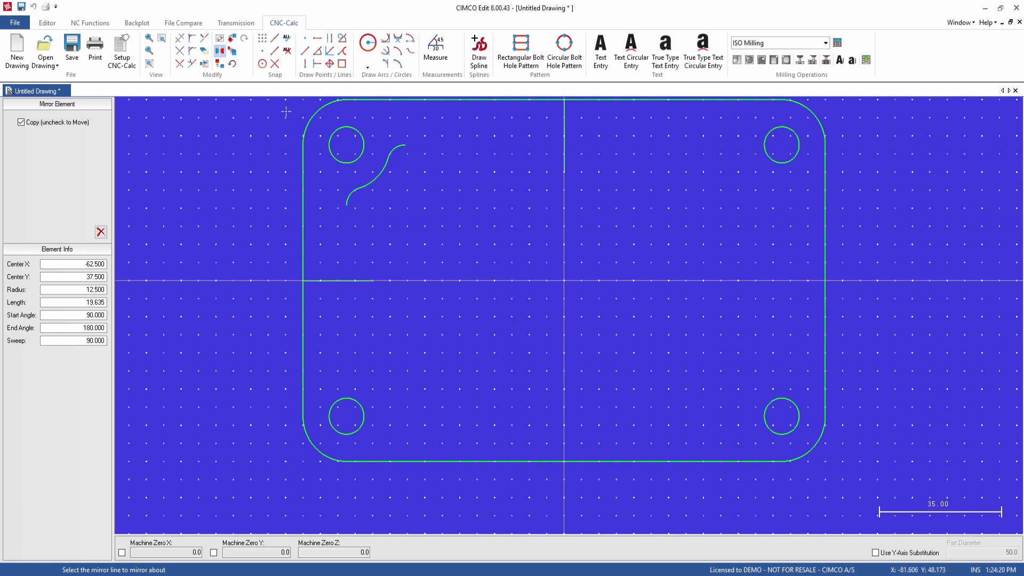
{"action": "left_click", "coordinate": [342, 281]}
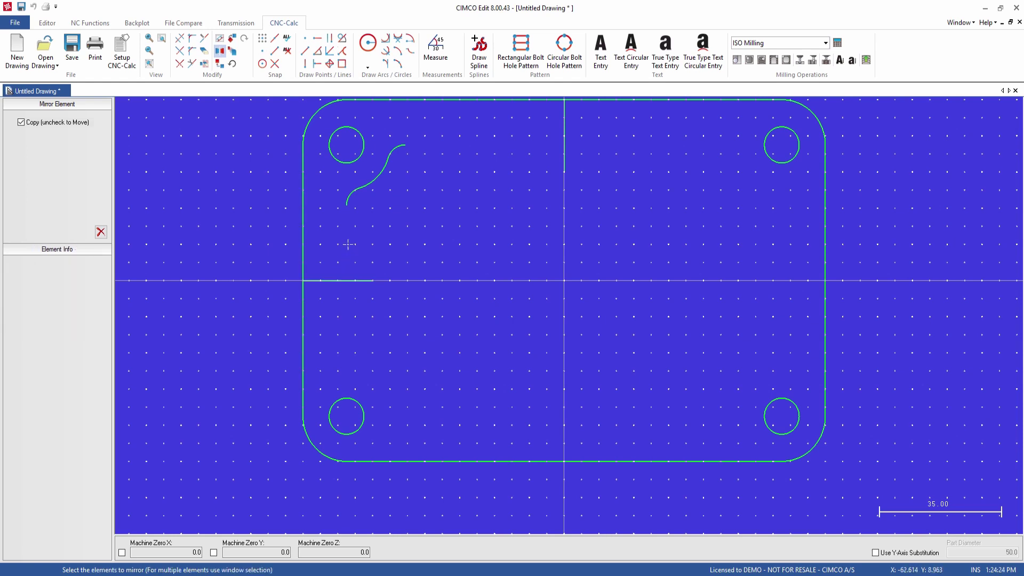
{"action": "left_click", "coordinate": [353, 195]}
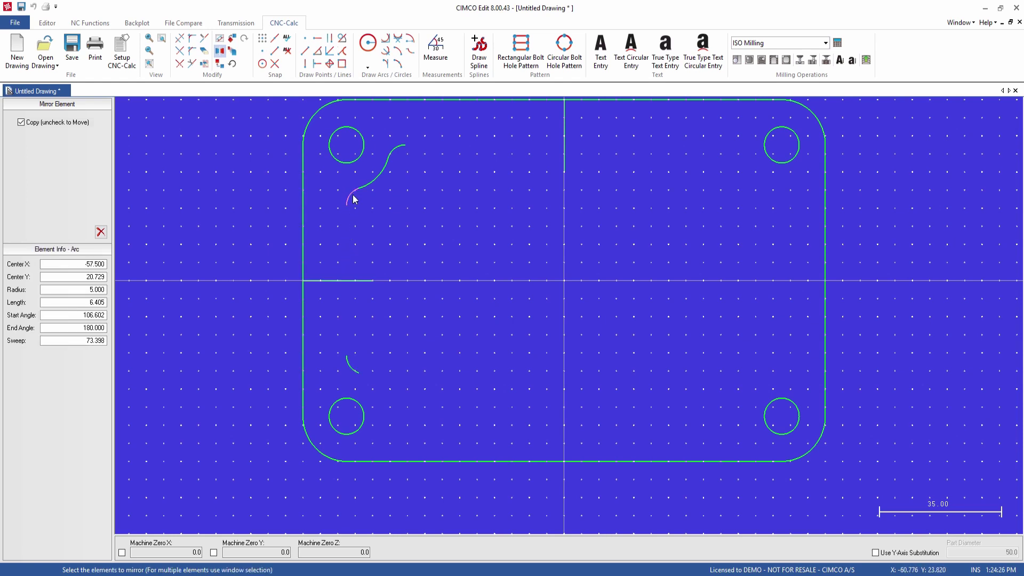
{"action": "left_click", "coordinate": [375, 185]}
{"action": "left_click", "coordinate": [398, 151]}
{"action": "left_click", "coordinate": [99, 232]}
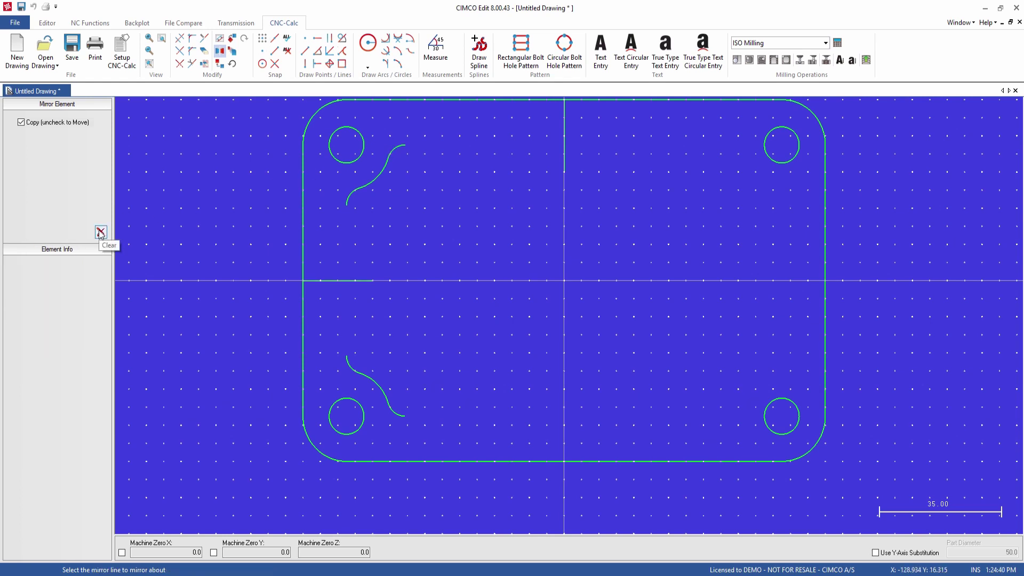
Mirror copies of the upper-left and lower-left corner contours about the short vertical centre line to the right side of the part
{"action": "left_click", "coordinate": [564, 150]}
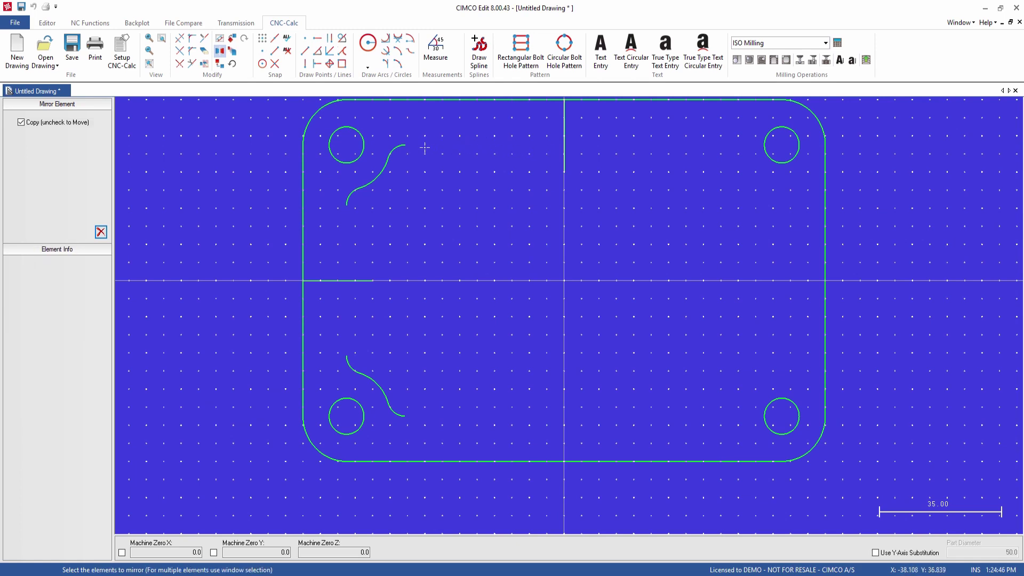
{"action": "left_click", "coordinate": [395, 149]}
{"action": "left_click", "coordinate": [385, 173]}
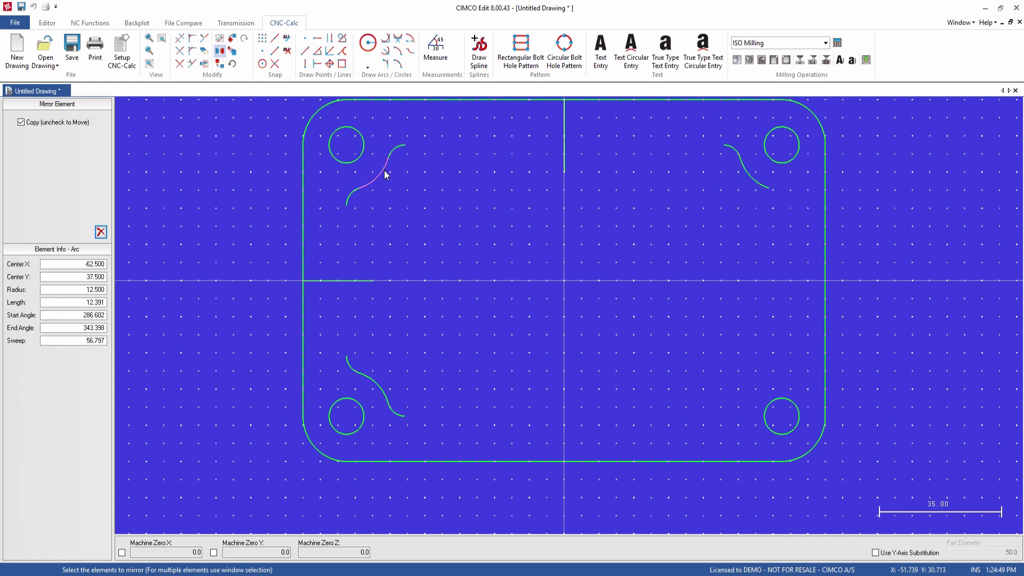
{"action": "left_click", "coordinate": [352, 197]}
{"action": "left_click", "coordinate": [346, 361]}
{"action": "left_click", "coordinate": [368, 377]}
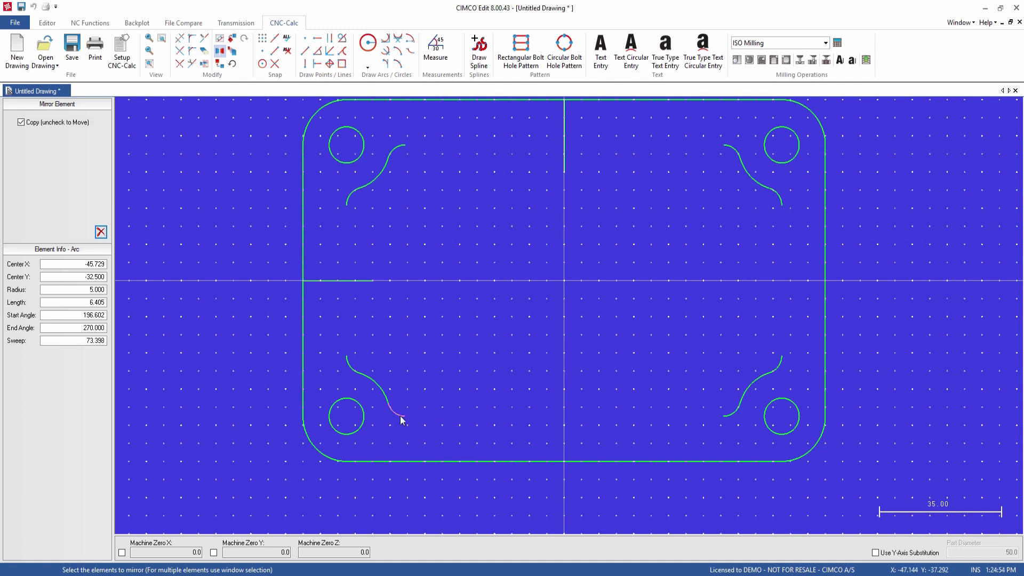
{"action": "left_click", "coordinate": [101, 233]}
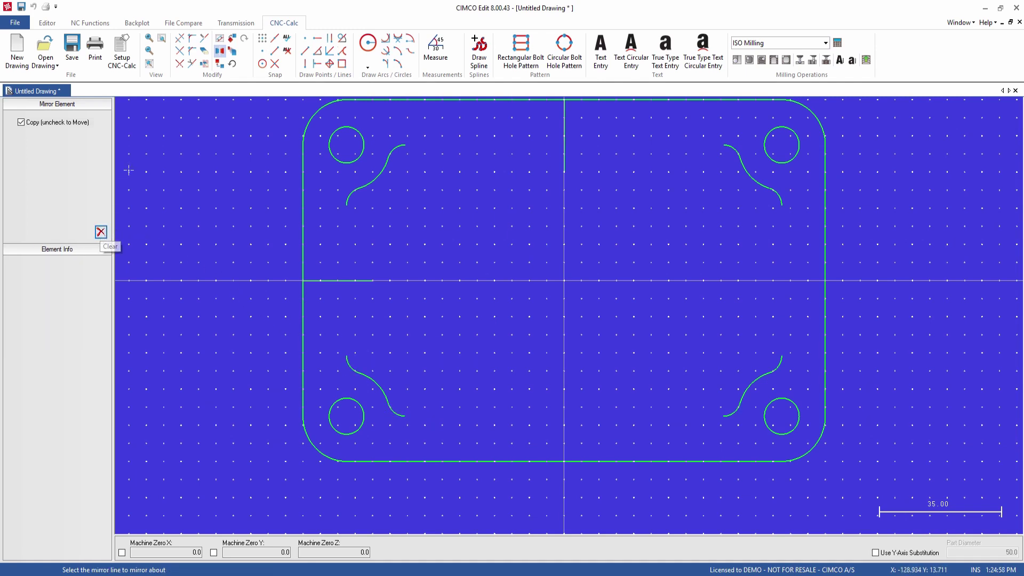
Delete the short horizontal and vertical centre lines used as mirror axes
{"action": "left_click", "coordinate": [205, 53]}
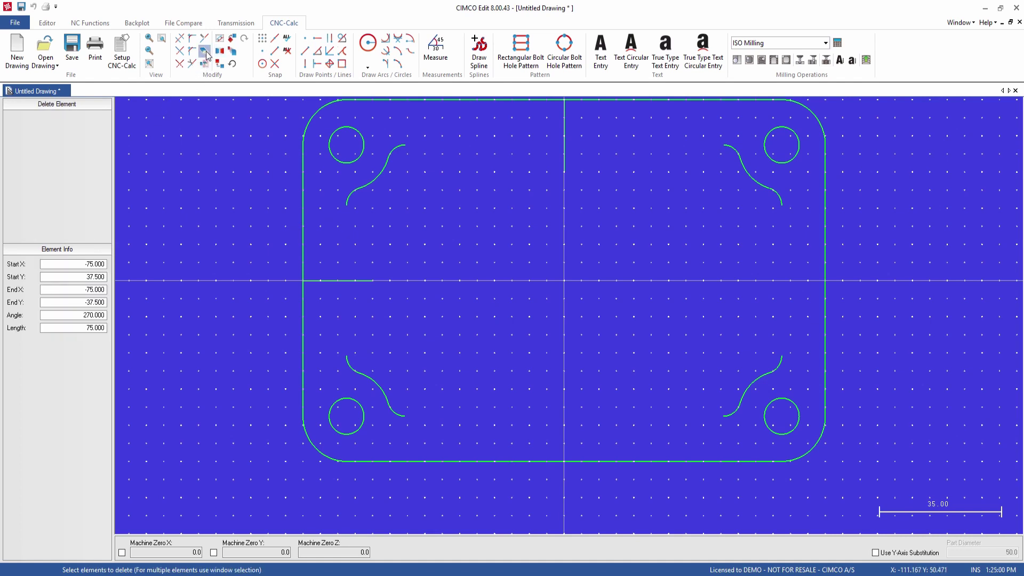
{"action": "left_click", "coordinate": [324, 280]}
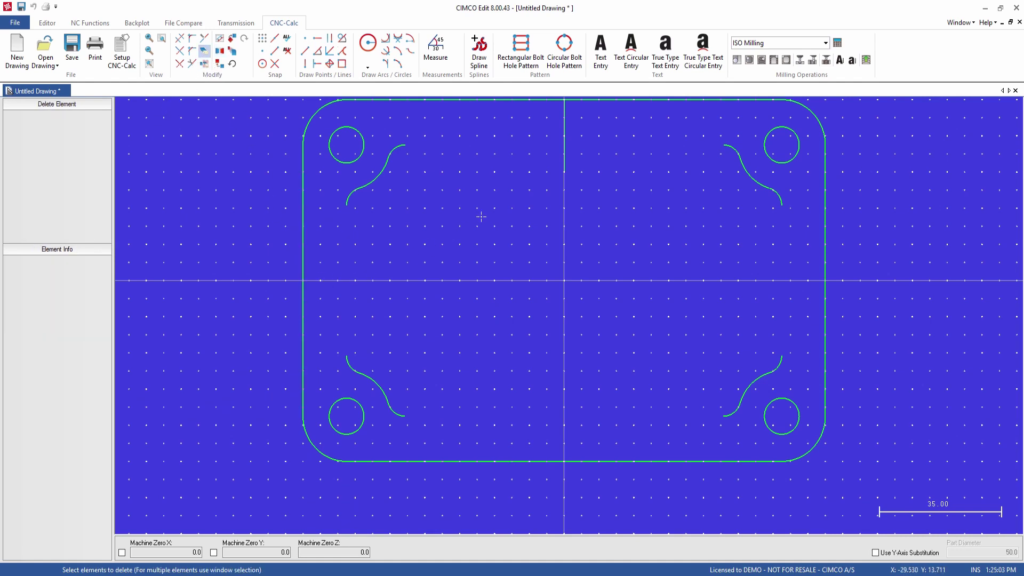
{"action": "left_click", "coordinate": [561, 147]}
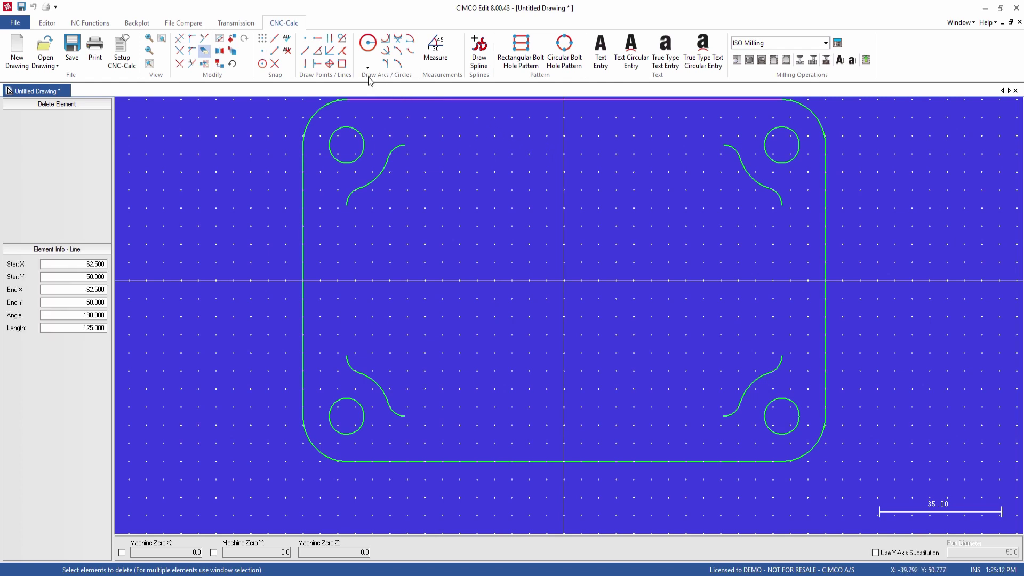
Close the inner contour with four two-point lines joining the corner arcs, snapping to their endpoints
{"action": "left_click", "coordinate": [306, 53]}
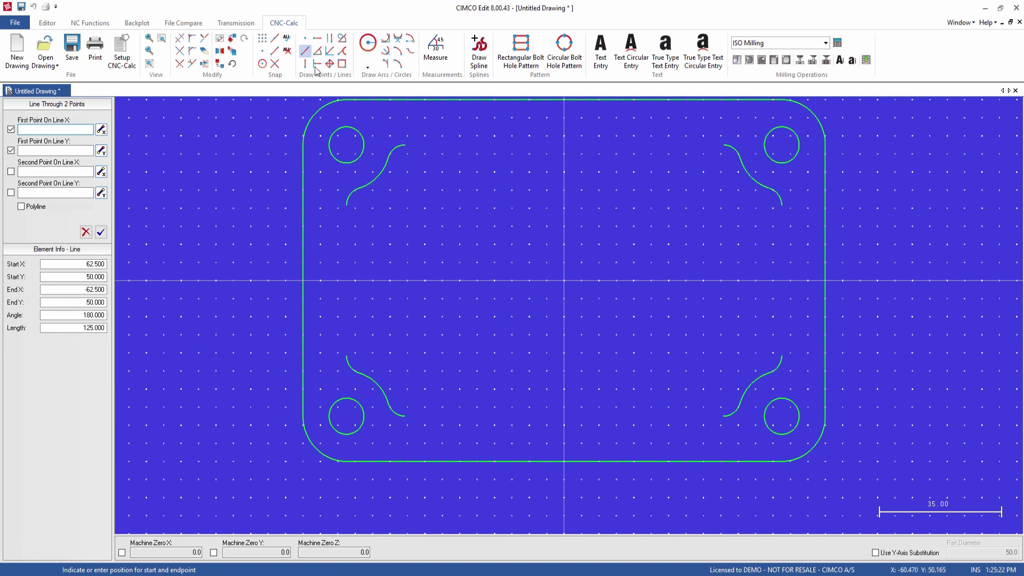
{"action": "left_click", "coordinate": [274, 51]}
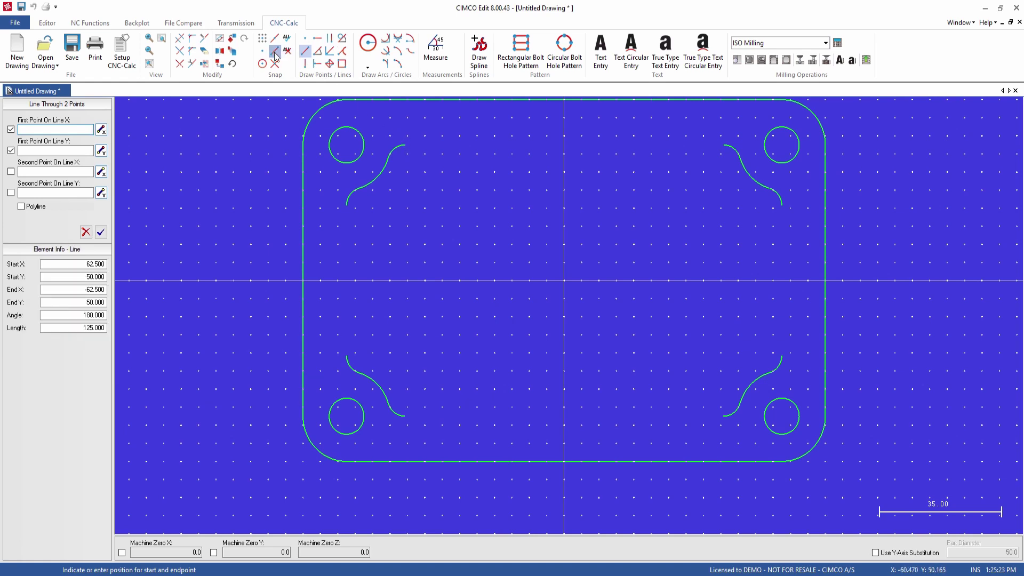
{"action": "left_click", "coordinate": [405, 145]}
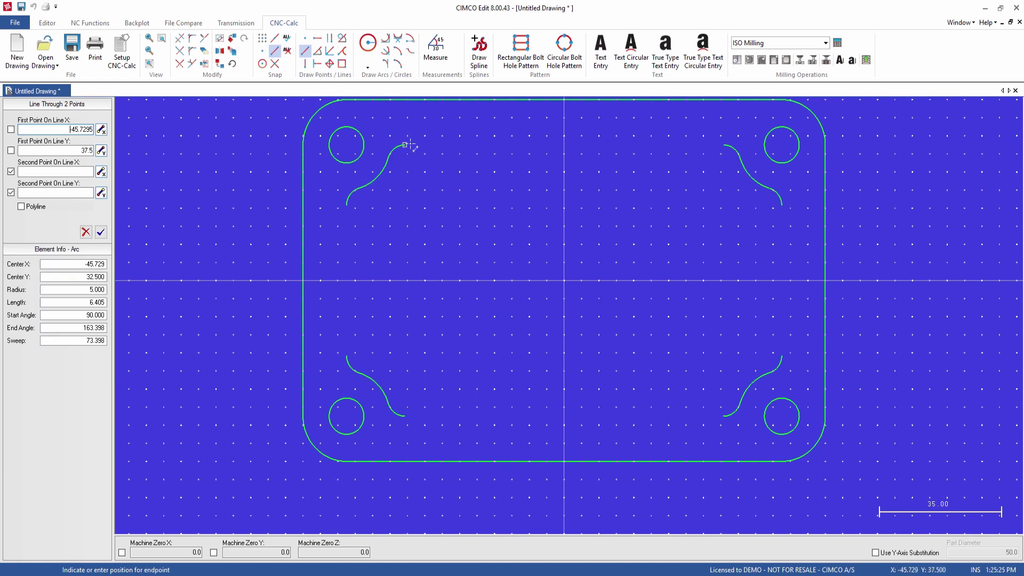
{"action": "left_click", "coordinate": [724, 145]}
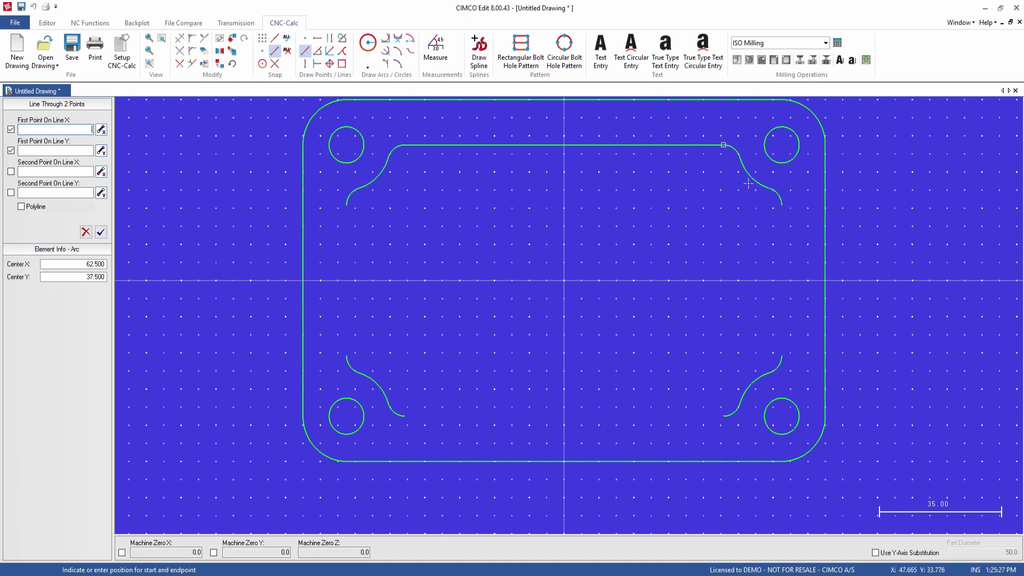
{"action": "left_click", "coordinate": [782, 206]}
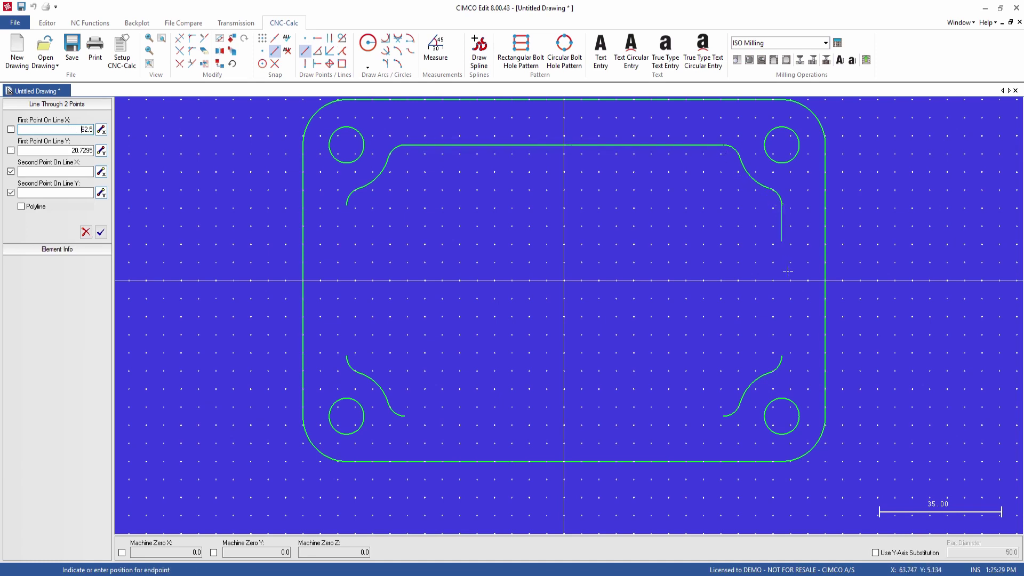
{"action": "left_click", "coordinate": [782, 357]}
{"action": "left_click", "coordinate": [723, 417]}
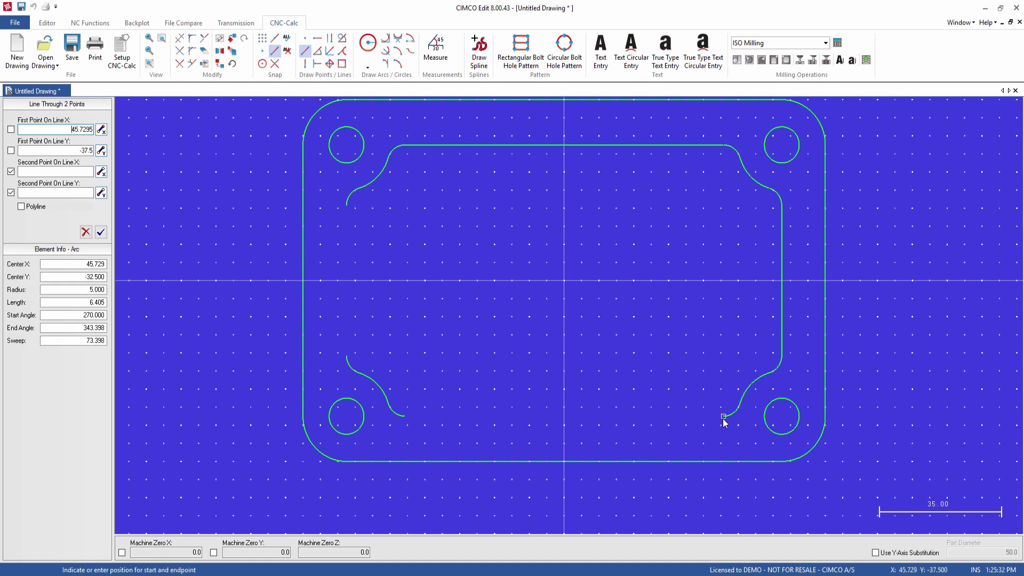
{"action": "left_click", "coordinate": [404, 415]}
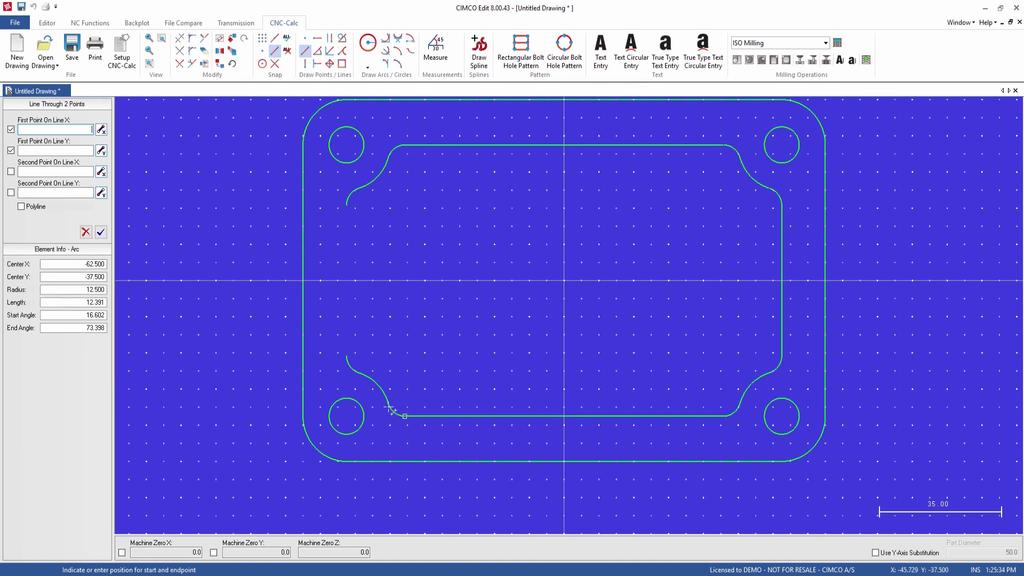
{"action": "left_click", "coordinate": [346, 356]}
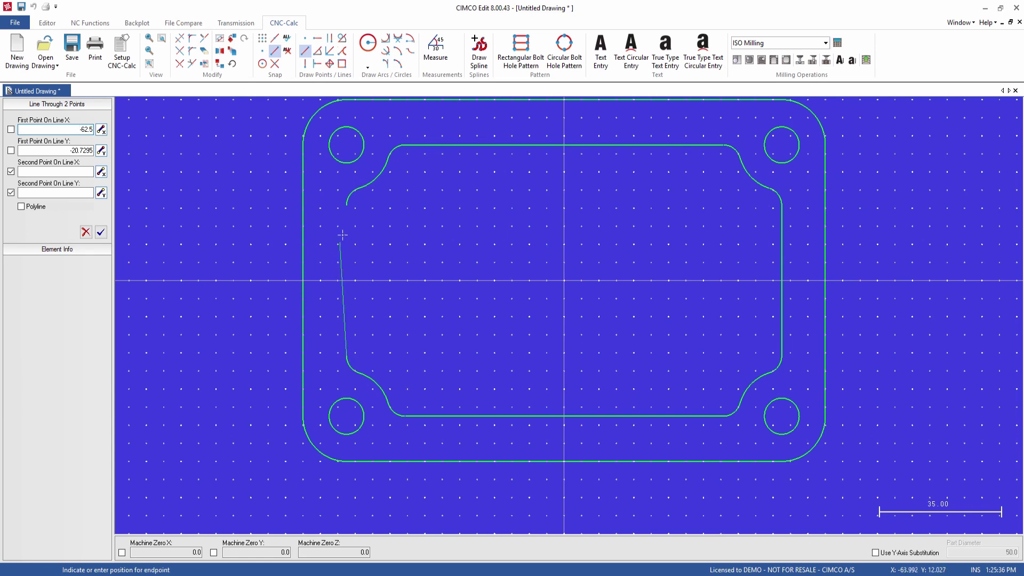
{"action": "left_click", "coordinate": [346, 203]}
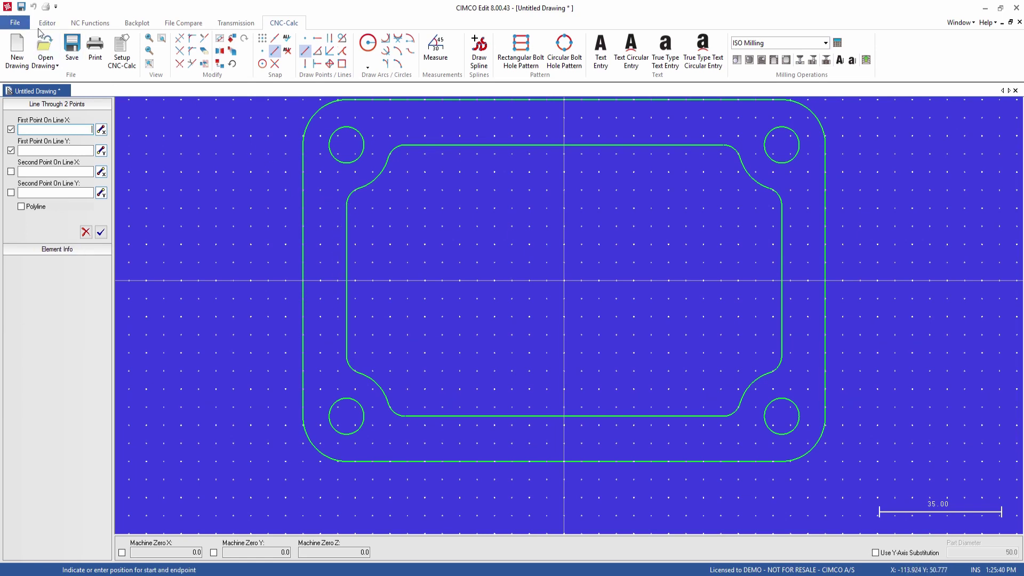
Open the file management options for the finished drawing
{"action": "left_click", "coordinate": [17, 24]}
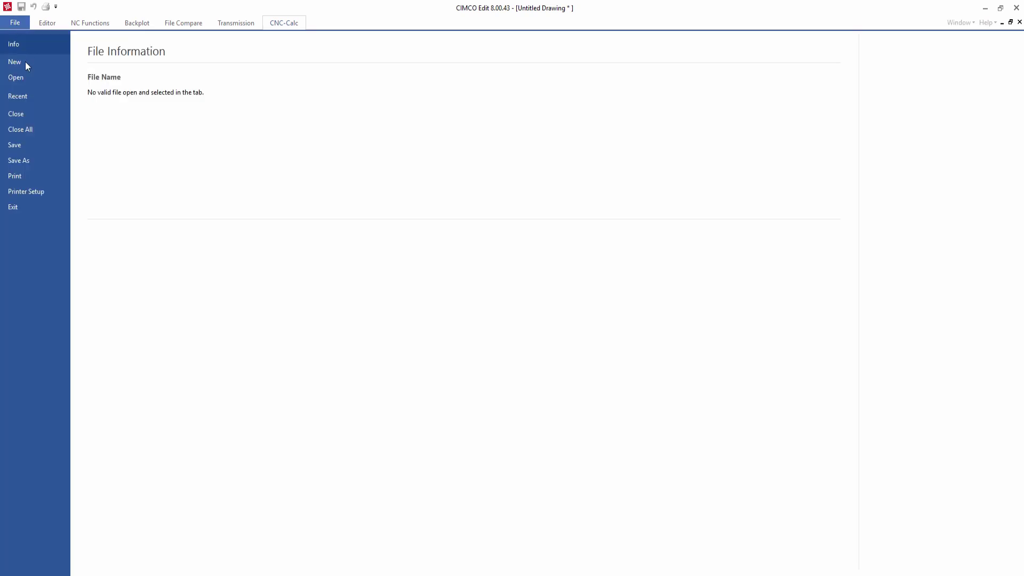